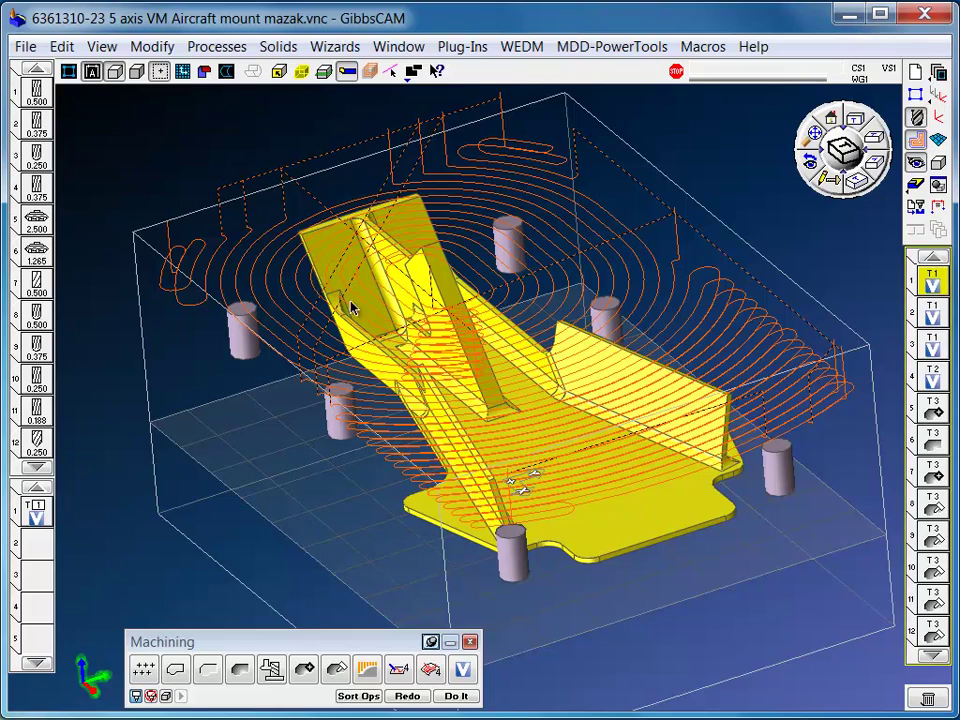
Compare the toolpaths of operations 2, 3 and 4 from an isometric view.
{"action": "middle_click_drag", "start_coordinate": [310, 547], "coordinate": [784, 279]}
{"action": "middle_click_drag", "start_coordinate": [692, 264], "coordinate": [535, 266]}
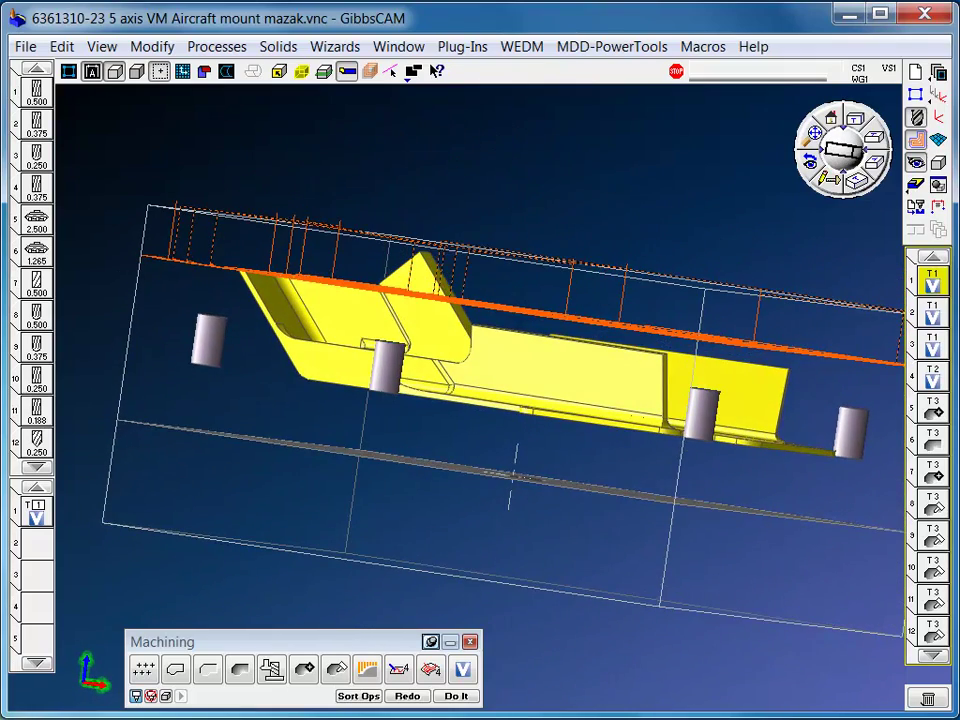
{"action": "left_click", "coordinate": [937, 317]}
{"action": "left_click", "coordinate": [937, 347]}
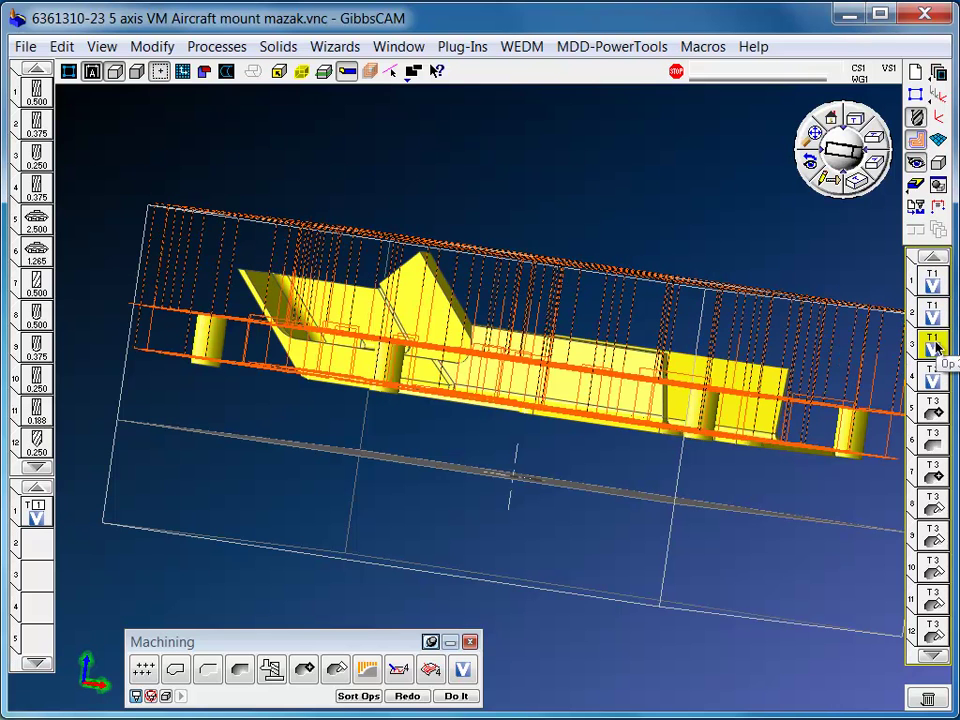
{"action": "left_click", "coordinate": [932, 378]}
Show operation 1's spiral toolpath again and zoom into the part's upper-left corner.
{"action": "middle_click_drag", "start_coordinate": [517, 240], "coordinate": [690, 256]}
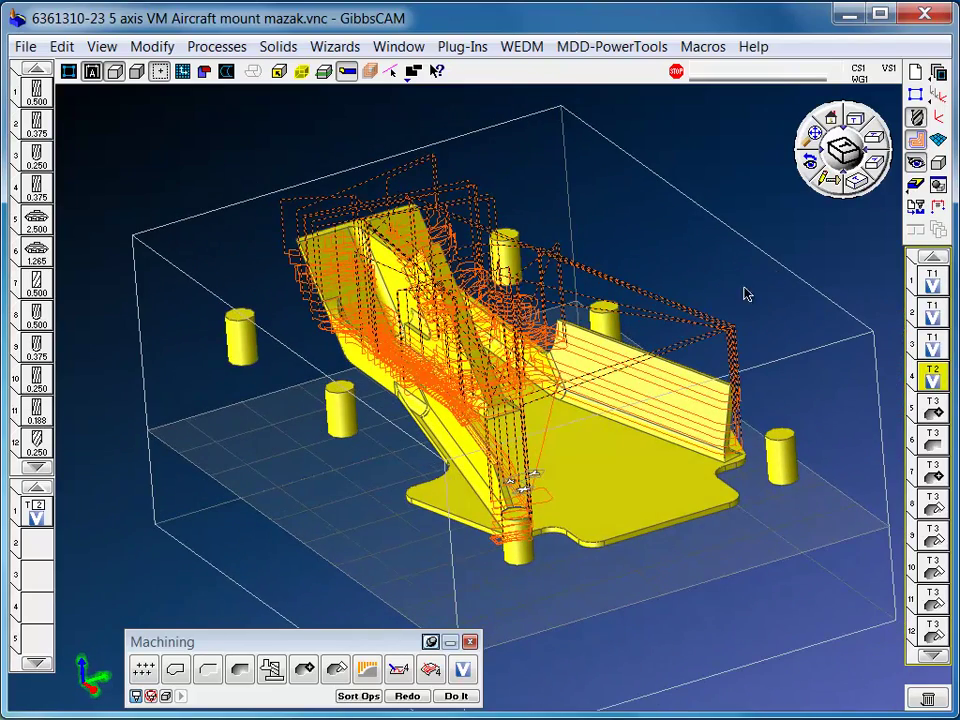
{"action": "left_click", "coordinate": [928, 282]}
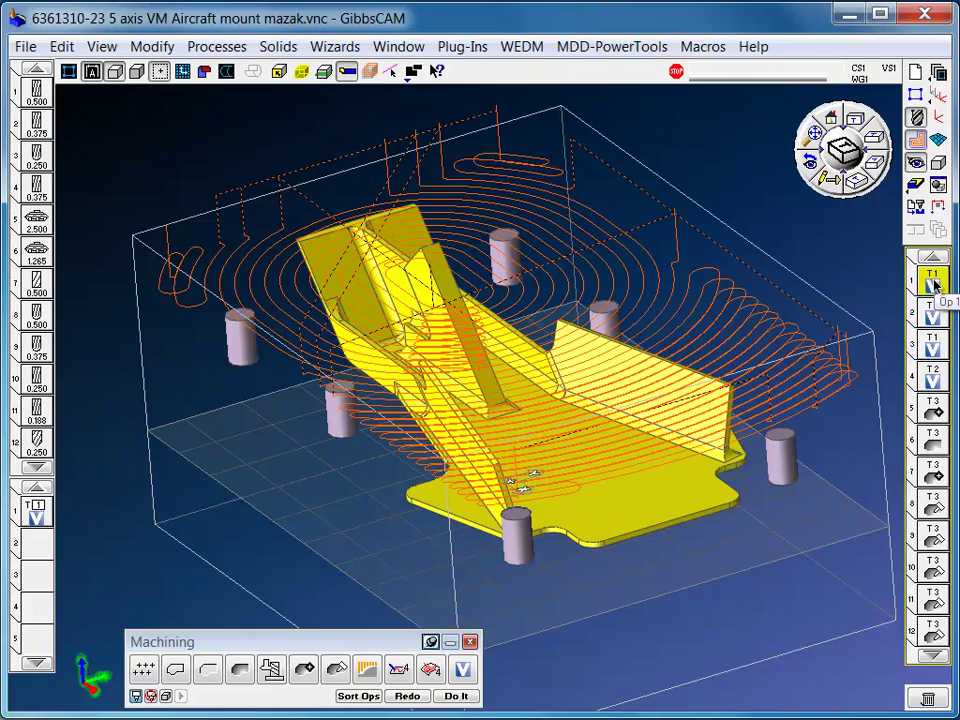
{"action": "left_click_drag", "start_coordinate": [313, 193], "coordinate": [64, 386]}
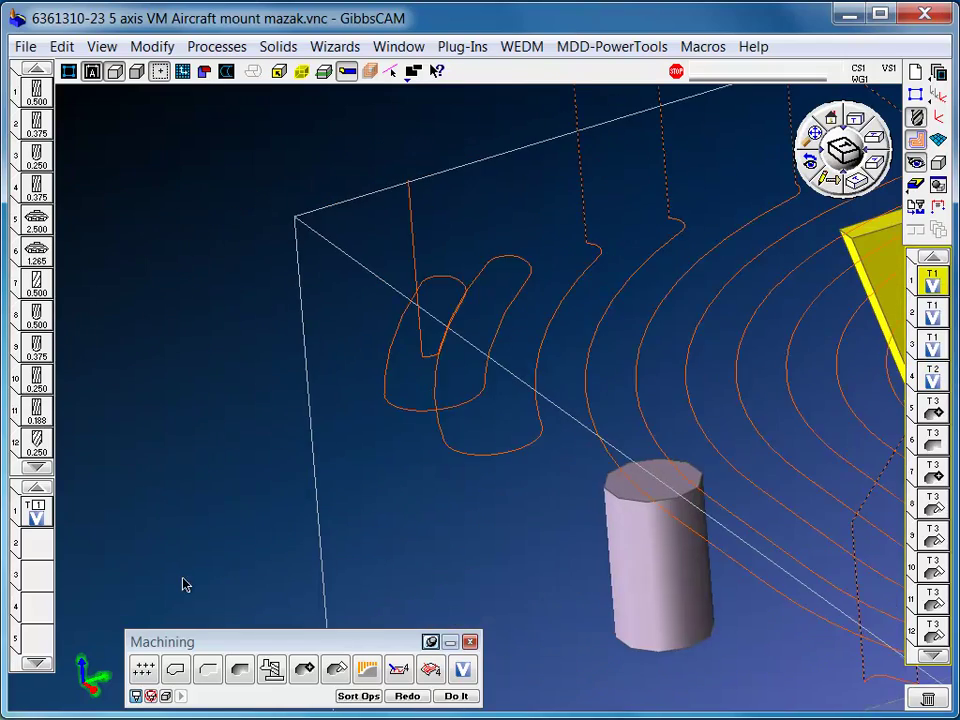
{"action": "middle_click_drag", "start_coordinate": [238, 572], "coordinate": [759, 518]}
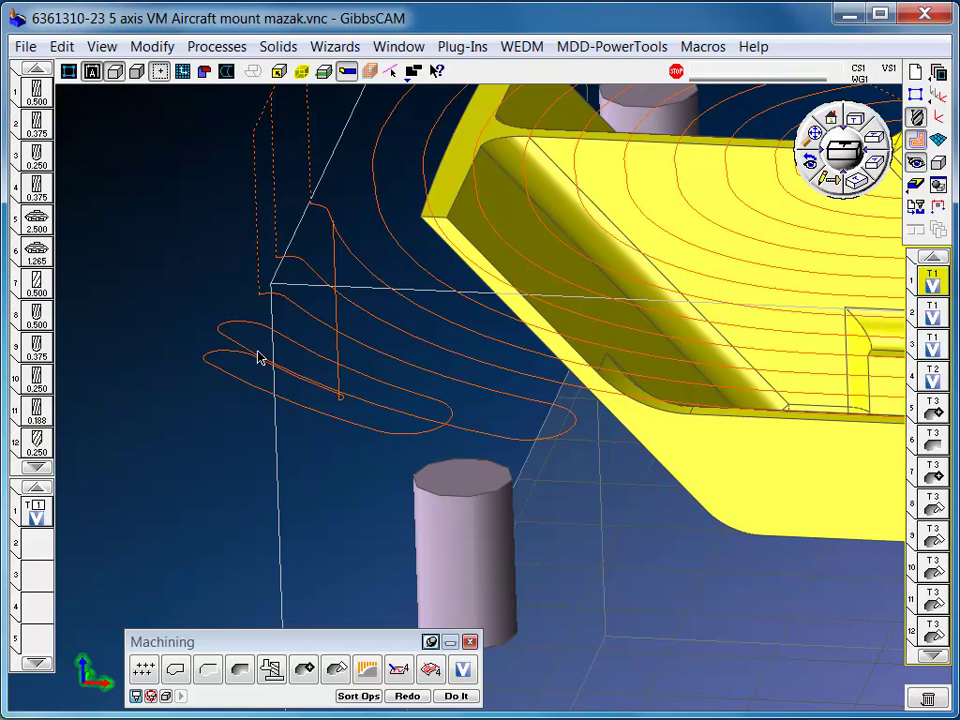
Open operation 1's VoluMill settings and check Floor Clearance and the 1000 High Feedrate.
{"action": "double_click", "coordinate": [36, 512]}
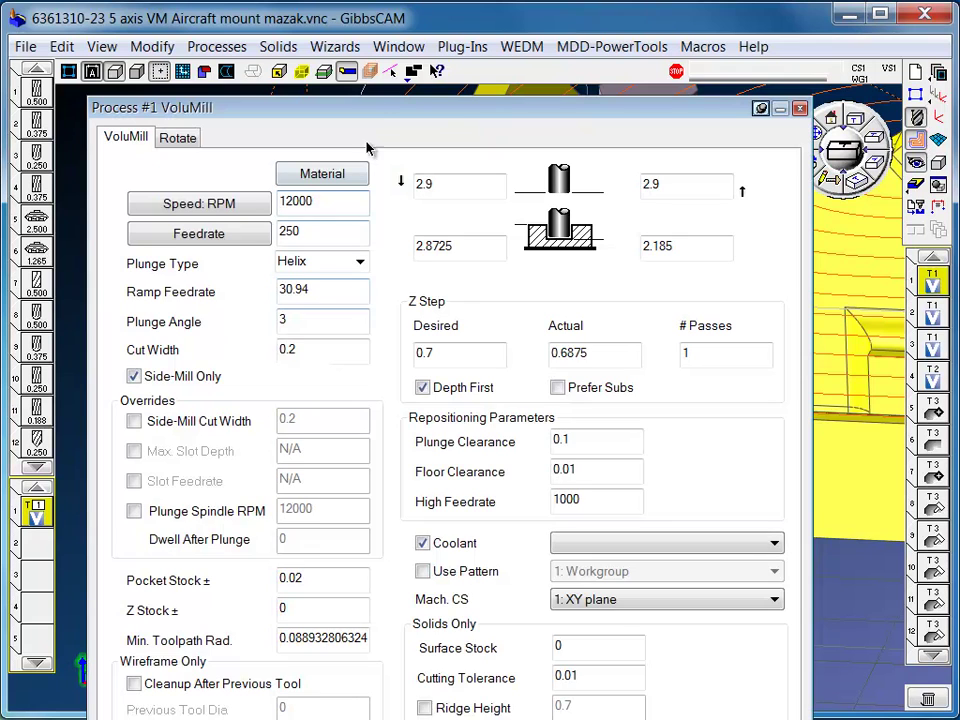
{"action": "left_click_drag", "start_coordinate": [385, 115], "coordinate": [400, 52]}
{"action": "double_click", "coordinate": [592, 413]}
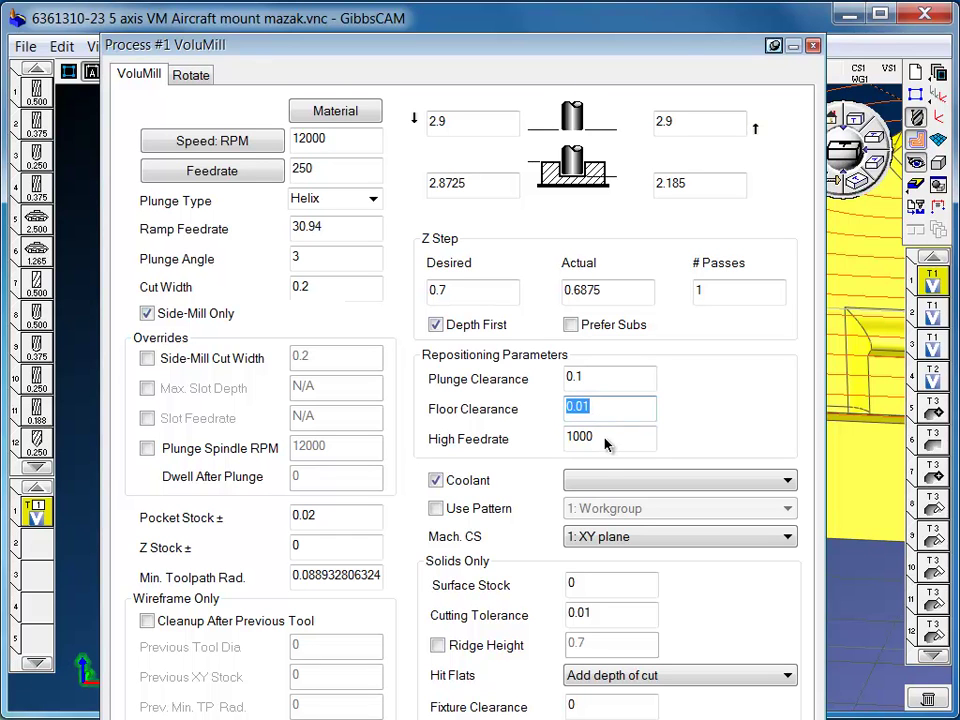
{"action": "double_click", "coordinate": [603, 445]}
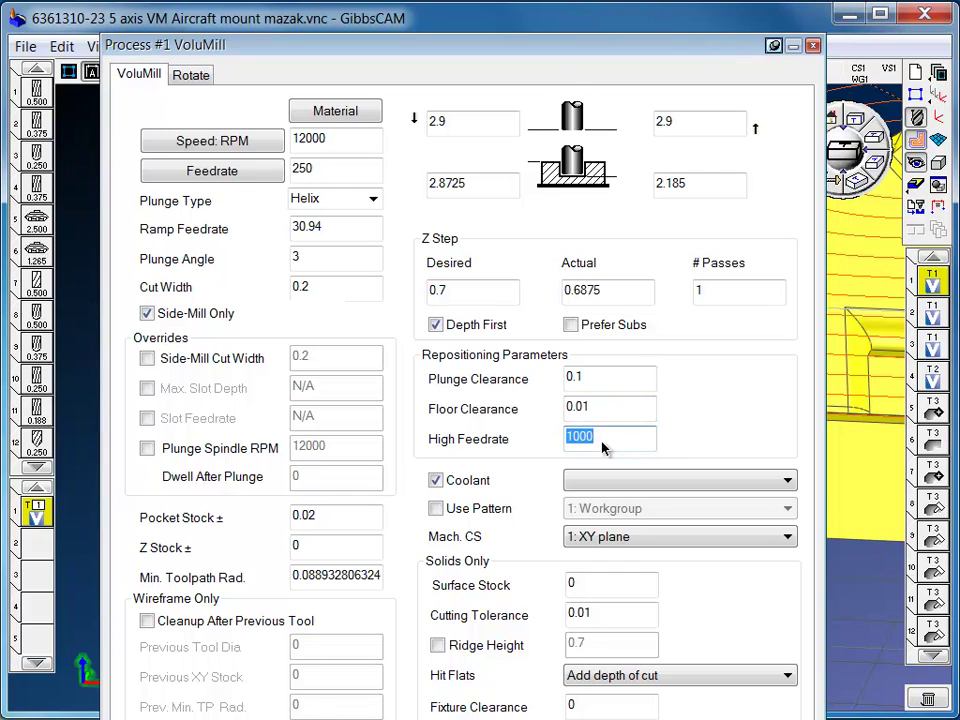
{"action": "left_click", "coordinate": [598, 413]}
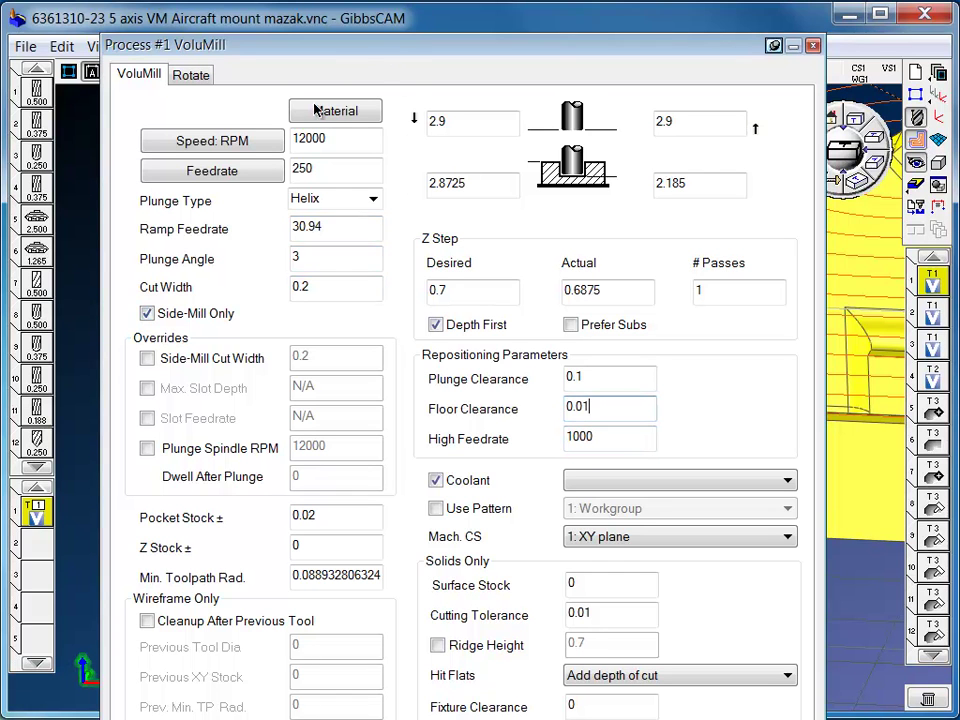
Check 12000 RPM, 250 feedrate, 0.2 cut width, 30.94 ramp feed, 0.02 pocket stock, then close unchanged.
{"action": "double_click", "coordinate": [345, 147]}
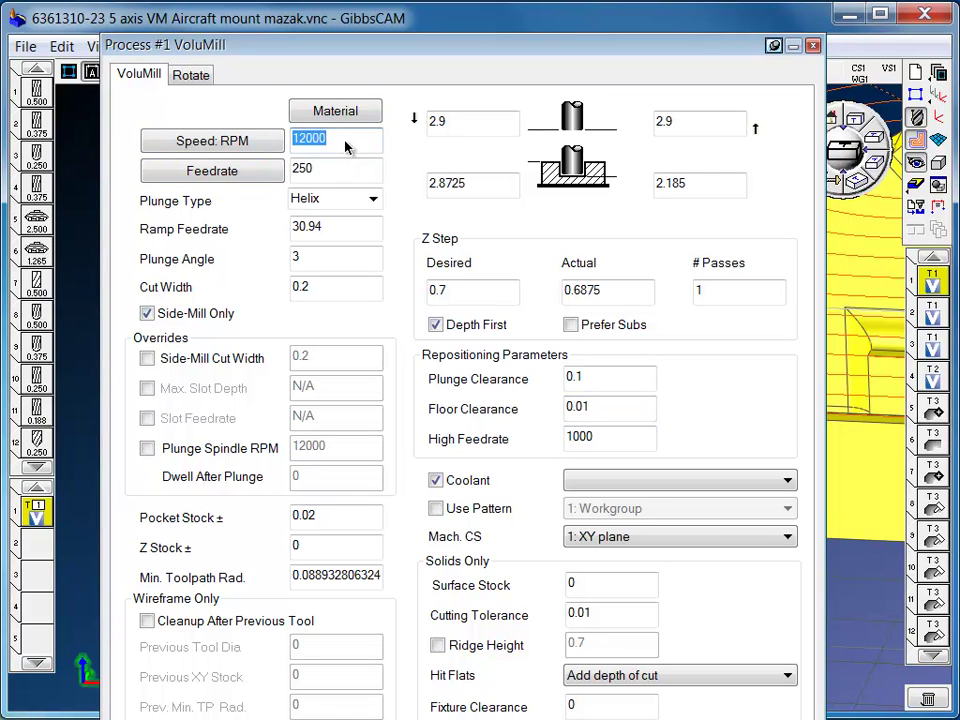
{"action": "double_click", "coordinate": [335, 176]}
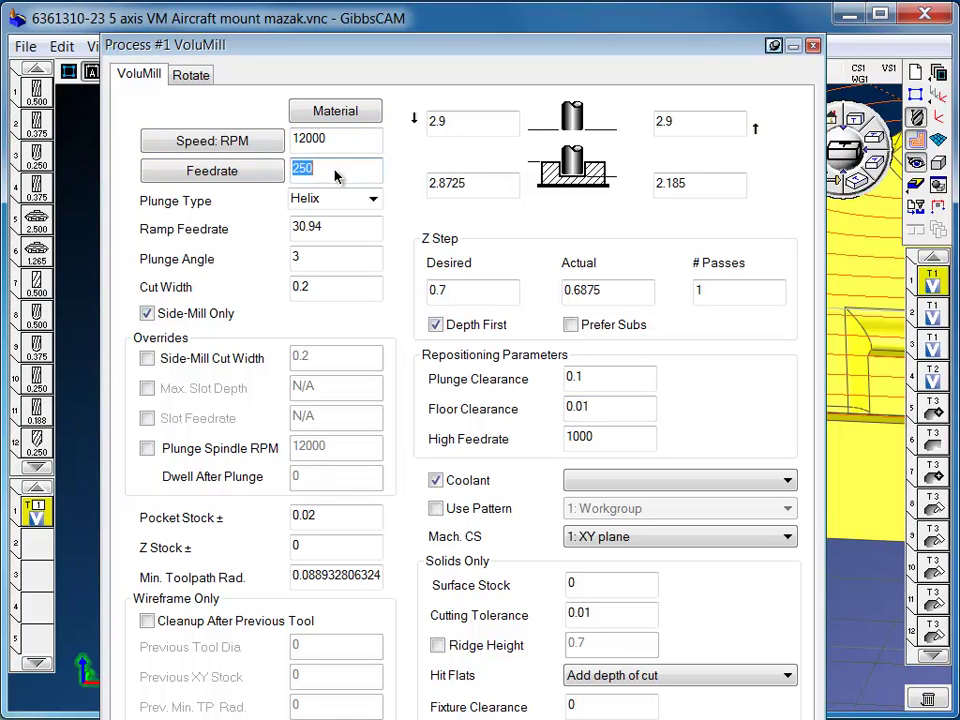
{"action": "double_click", "coordinate": [328, 290]}
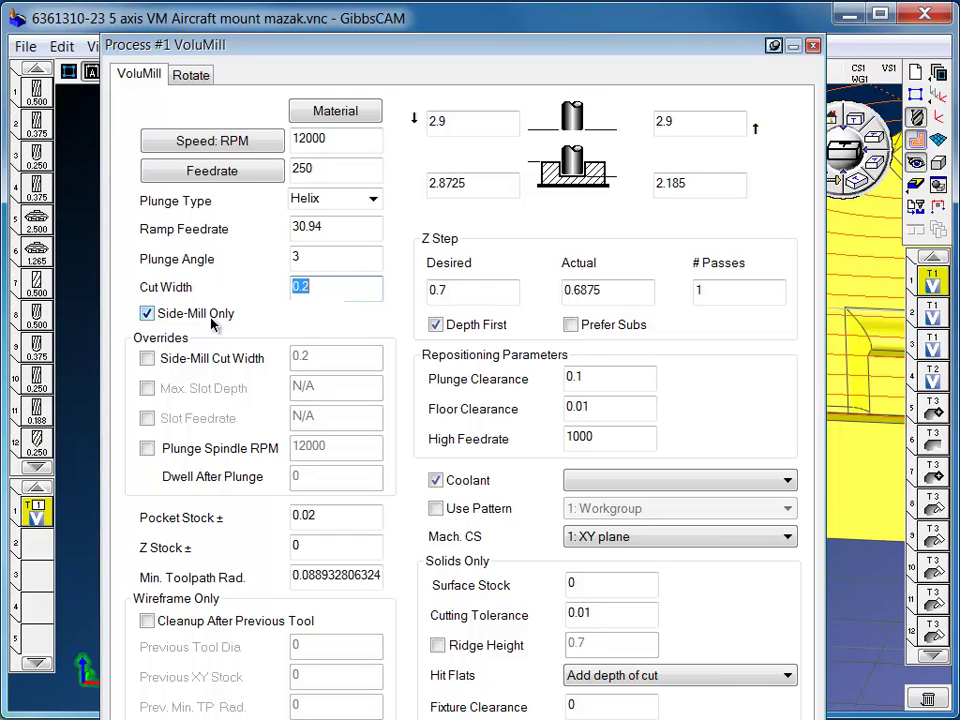
{"action": "left_click", "coordinate": [341, 230]}
{"action": "double_click", "coordinate": [341, 232]}
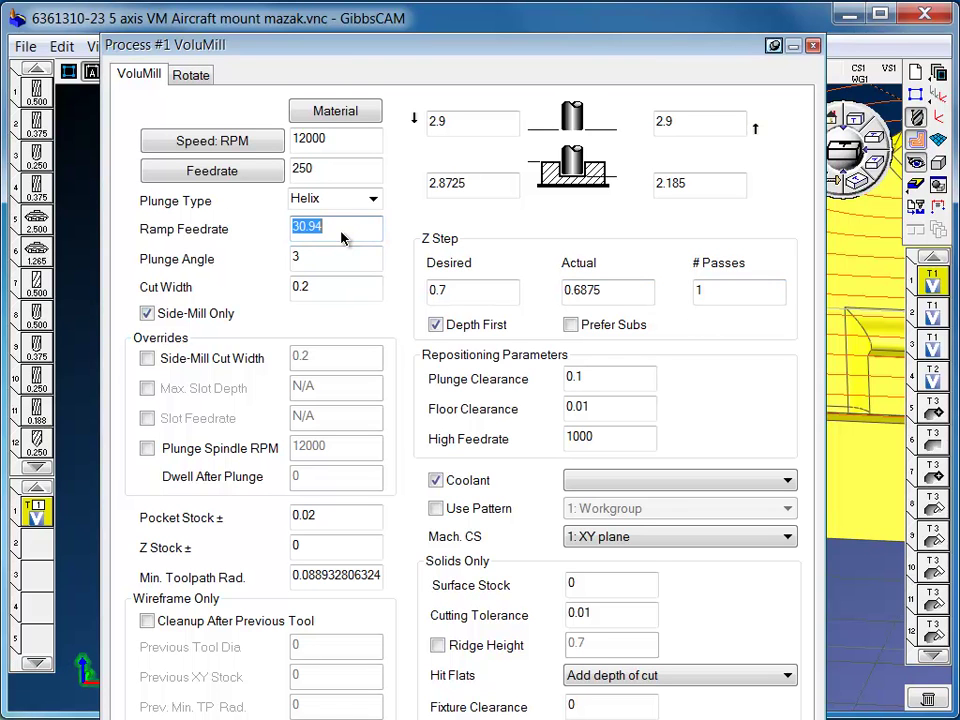
{"action": "double_click", "coordinate": [328, 517]}
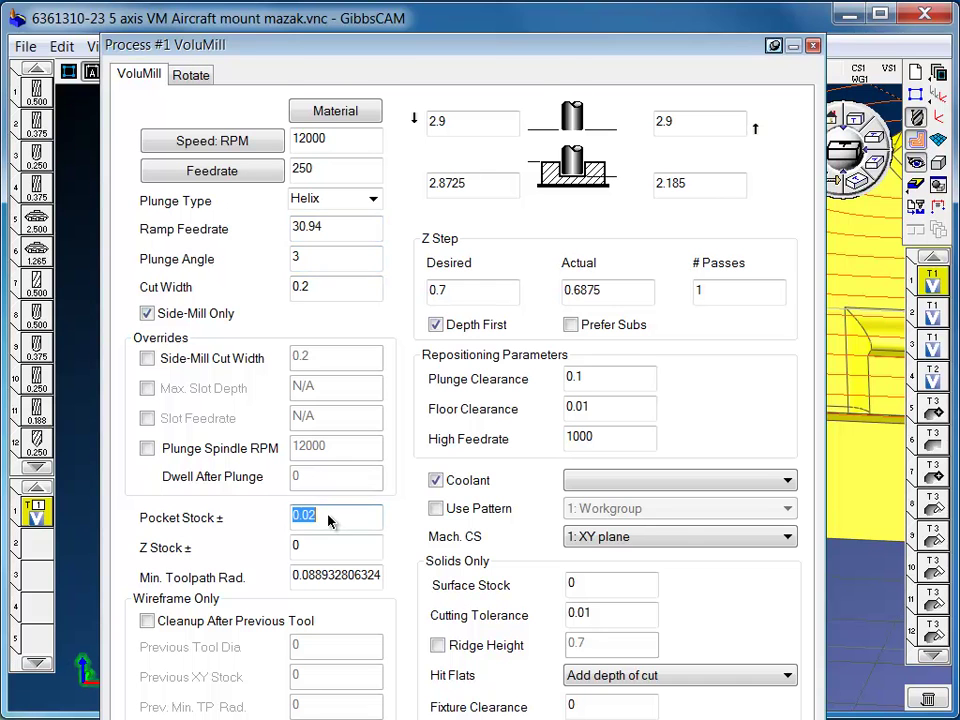
{"action": "left_click", "coordinate": [813, 46]}
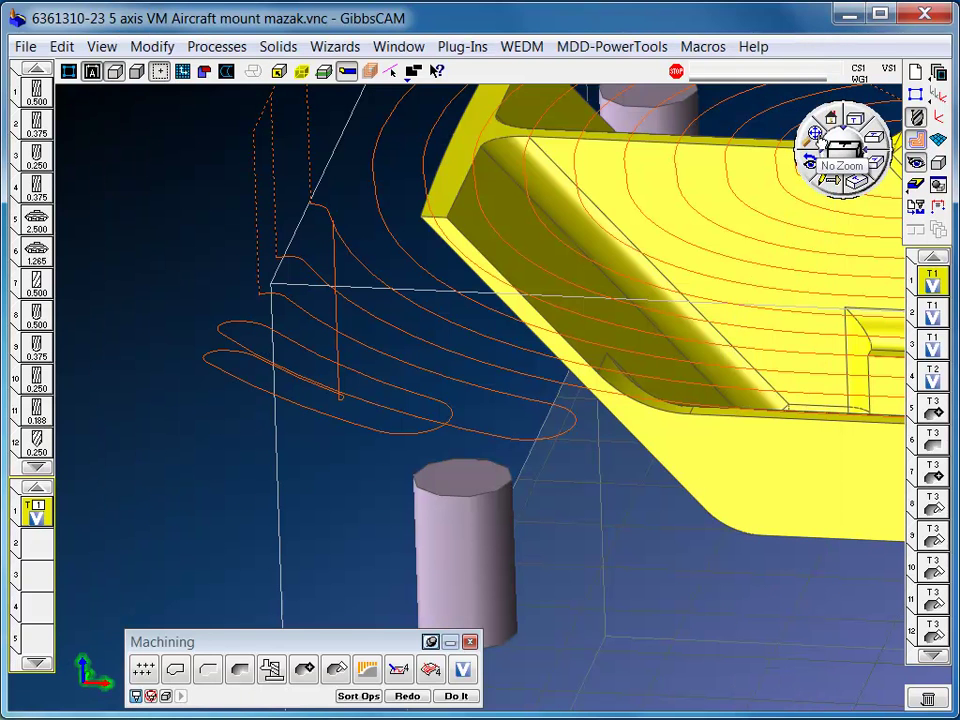
Zoom out, regenerate operation 1's VoluMill toolpath with Do It, and orbit to inspect it.
{"action": "left_click", "coordinate": [857, 180]}
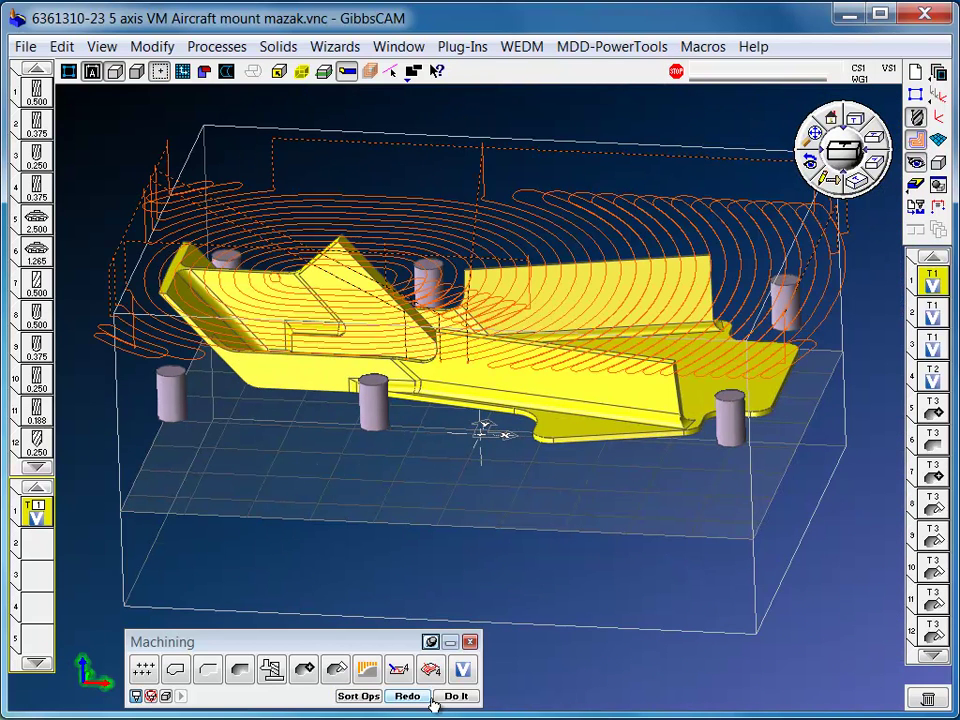
{"action": "left_click", "coordinate": [448, 696]}
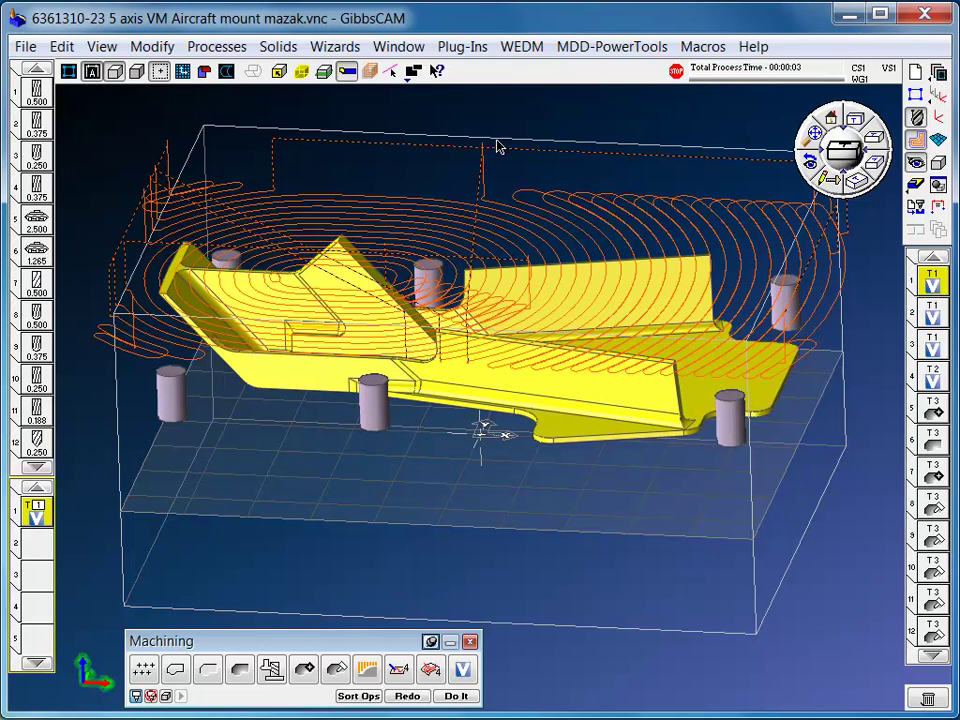
{"action": "middle_click_drag", "start_coordinate": [795, 463], "coordinate": [424, 595]}
{"action": "middle_click_drag", "start_coordinate": [604, 481], "coordinate": [501, 505]}
Play the cutting simulation, close it, and display operation 2's contour toolpath from a low side view.
{"action": "key", "text": "ctrl+r"}
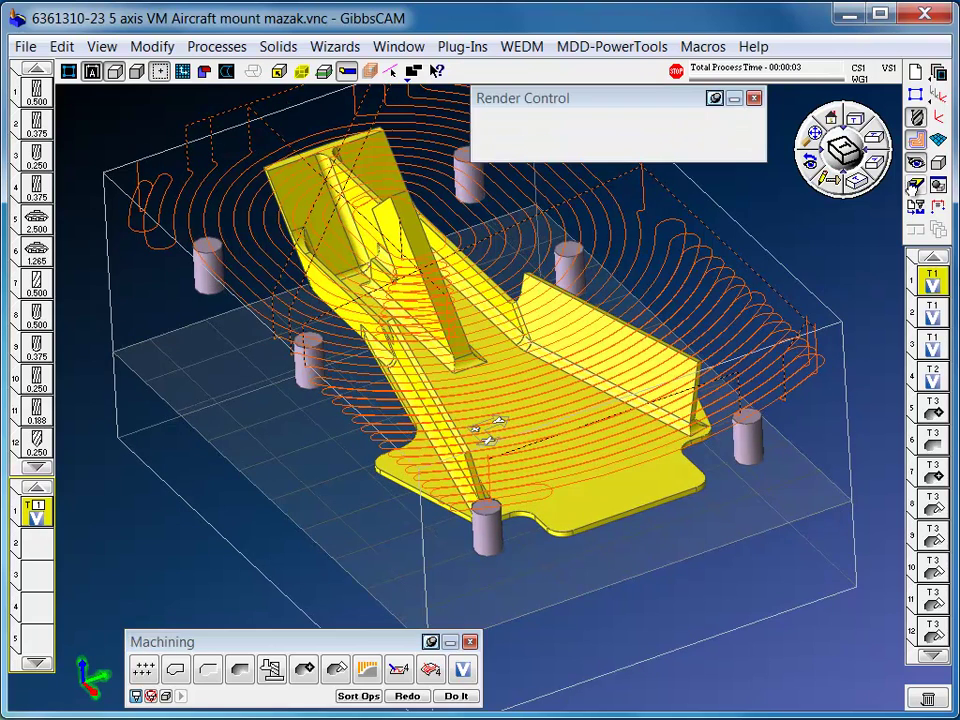
{"action": "left_click", "coordinate": [701, 124]}
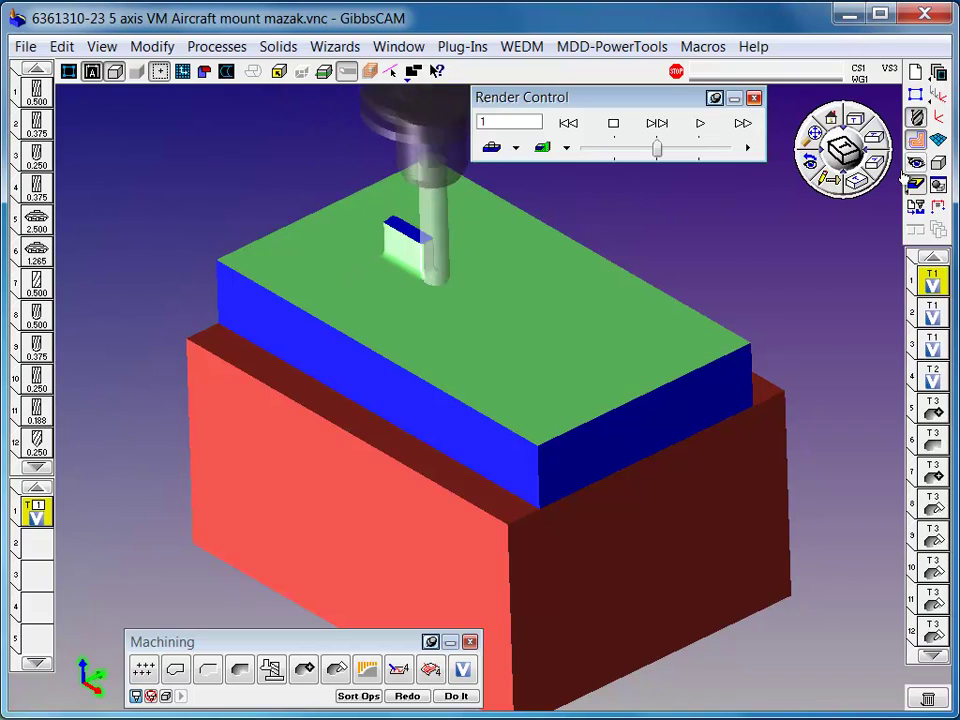
{"action": "left_click", "coordinate": [754, 100]}
{"action": "left_click", "coordinate": [930, 318]}
{"action": "middle_click_drag", "start_coordinate": [322, 515], "coordinate": [701, 344]}
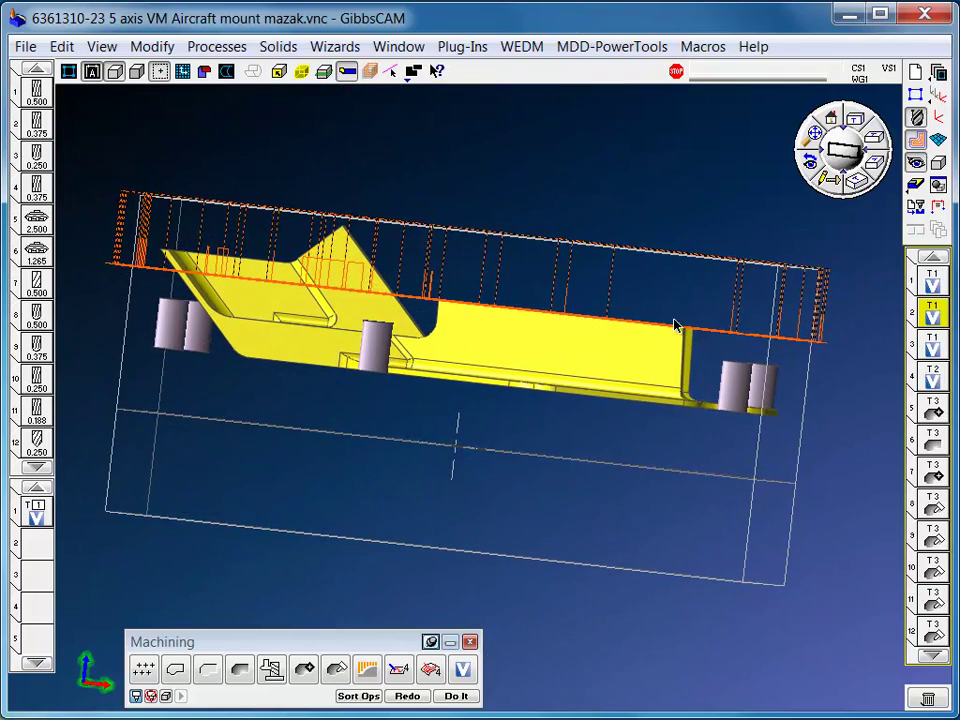
View operations 1–3's toolpaths from the side, reorient the model, and switch to cut-part simulation.
{"action": "left_click", "coordinate": [931, 281]}
{"action": "left_click", "coordinate": [931, 313]}
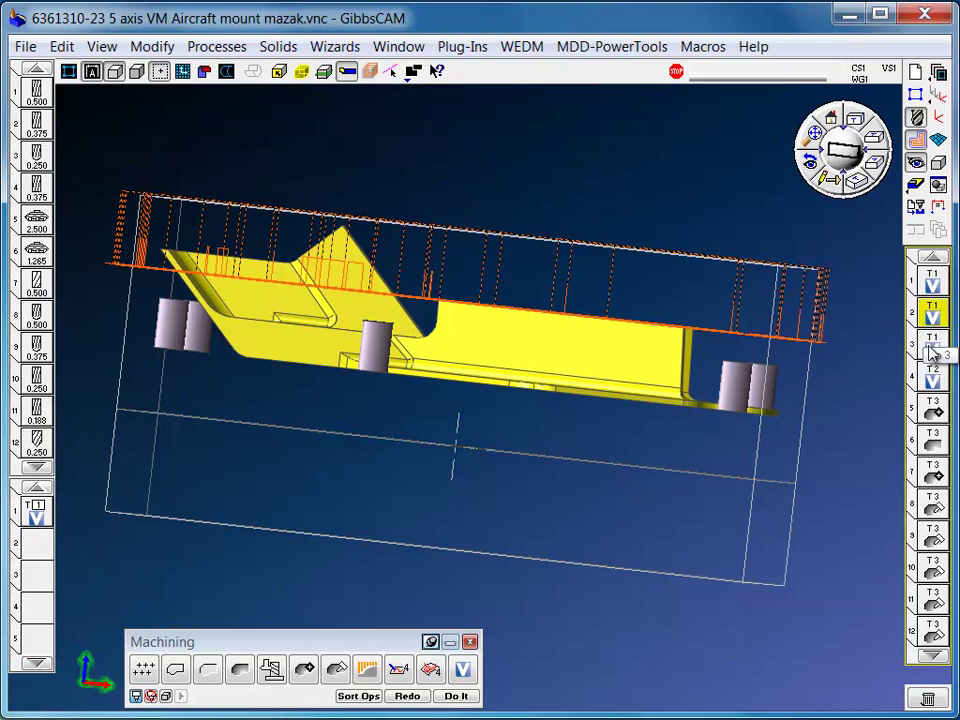
{"action": "left_click", "coordinate": [931, 346]}
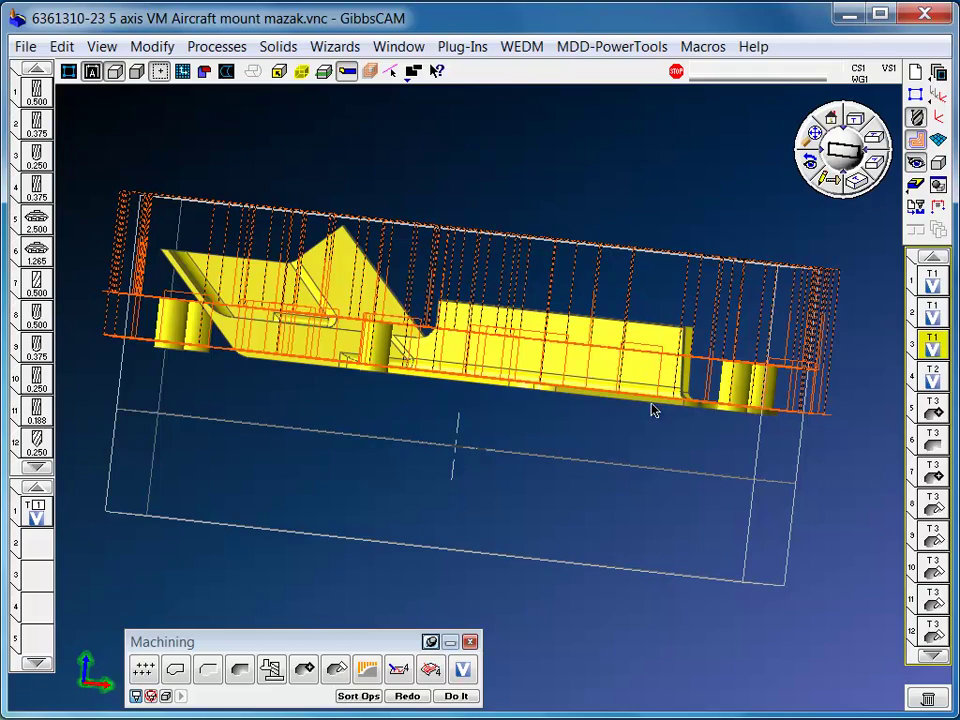
{"action": "middle_click_drag", "start_coordinate": [652, 410], "coordinate": [810, 373]}
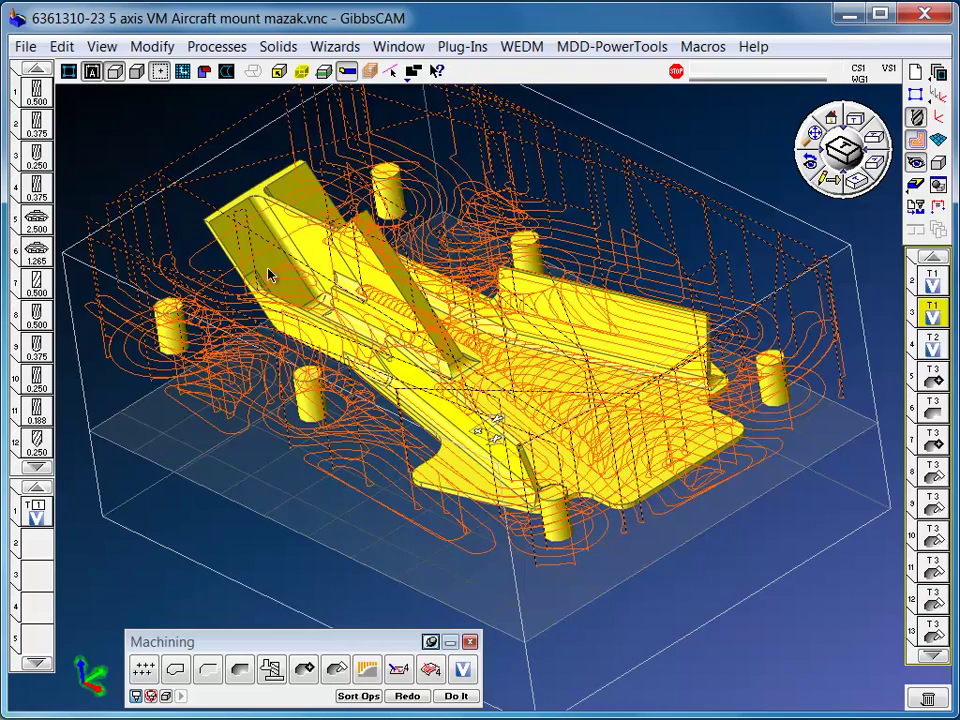
{"action": "middle_click_drag", "start_coordinate": [277, 255], "coordinate": [361, 383]}
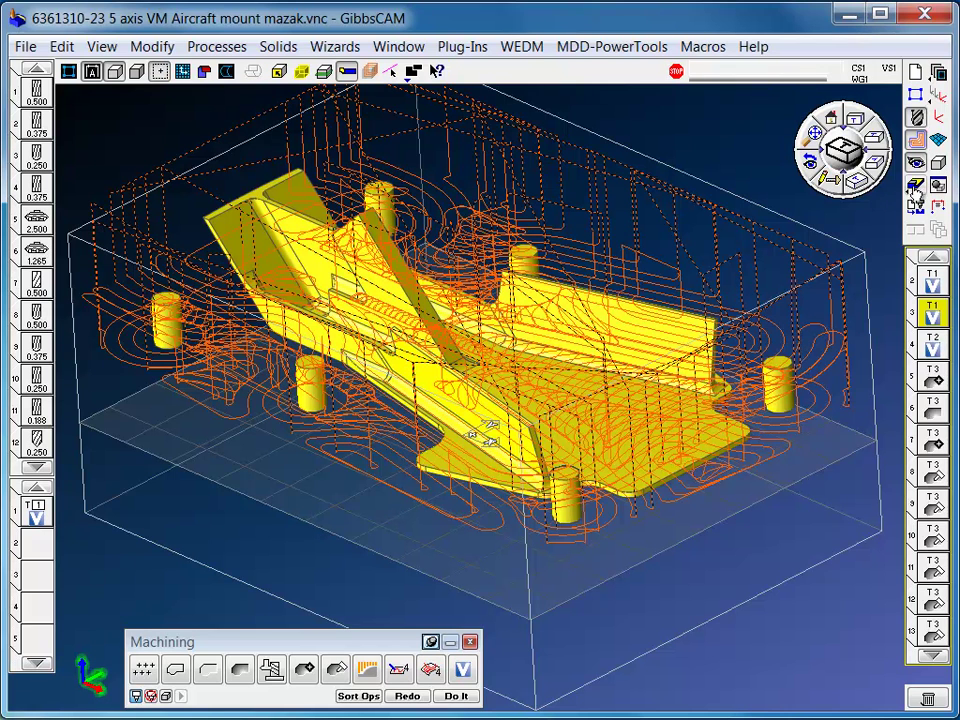
{"action": "key", "text": "ctrl+r"}
Play the simulation faster, stop it, orbit the cut part, and exit the cut-part view.
{"action": "left_click", "coordinate": [697, 123]}
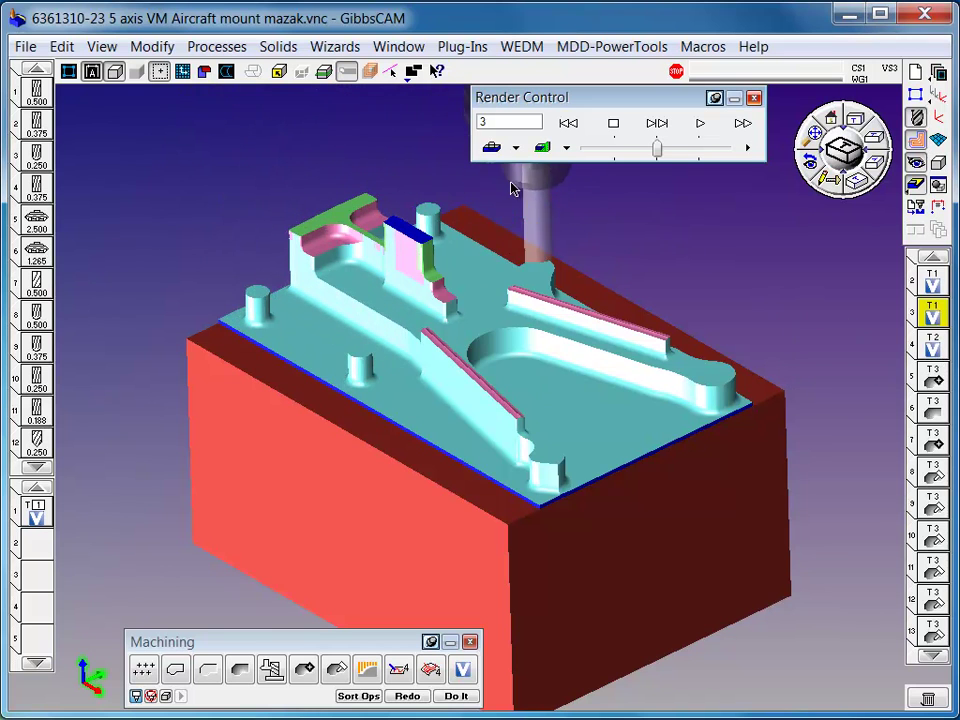
{"action": "left_click_drag", "start_coordinate": [658, 148], "coordinate": [673, 148]}
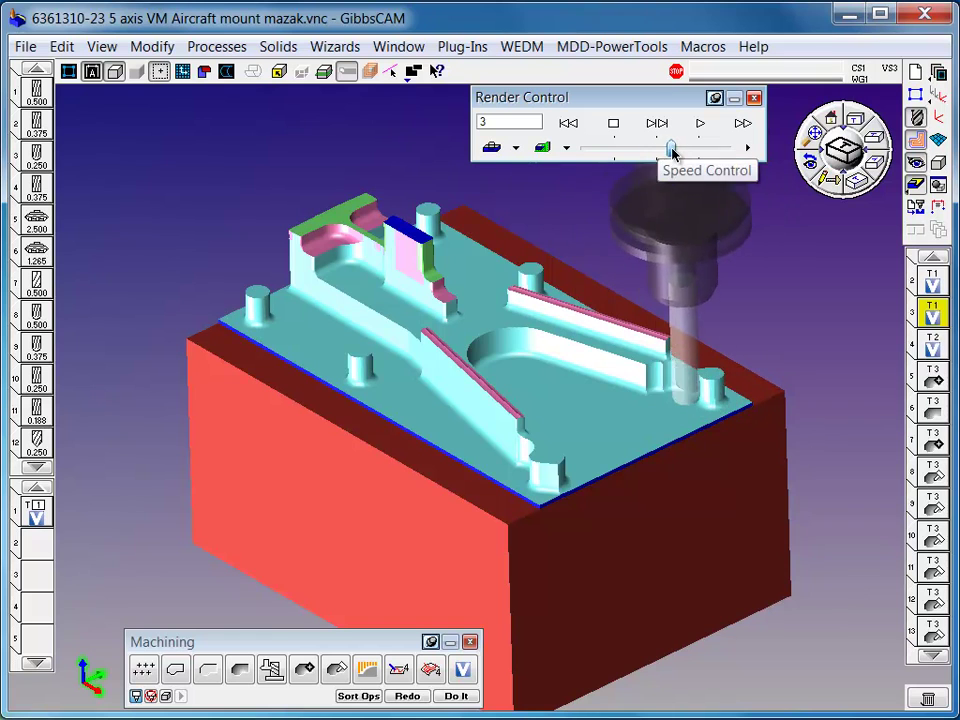
{"action": "left_click", "coordinate": [613, 123]}
{"action": "middle_click_drag", "start_coordinate": [836, 314], "coordinate": [516, 258]}
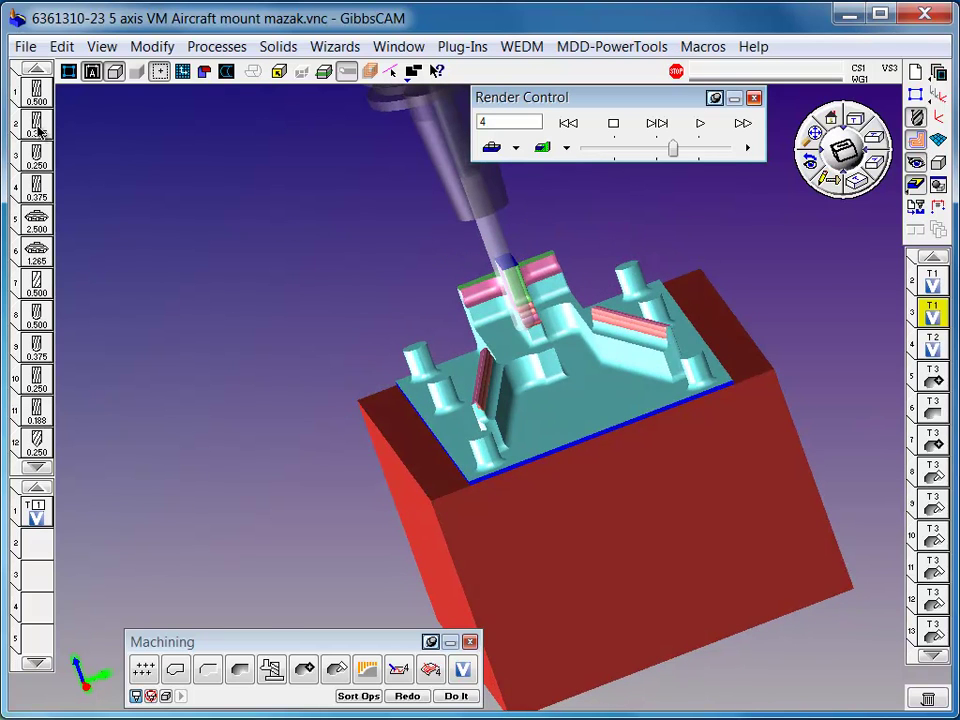
{"action": "middle_click_drag", "start_coordinate": [190, 225], "coordinate": [792, 276]}
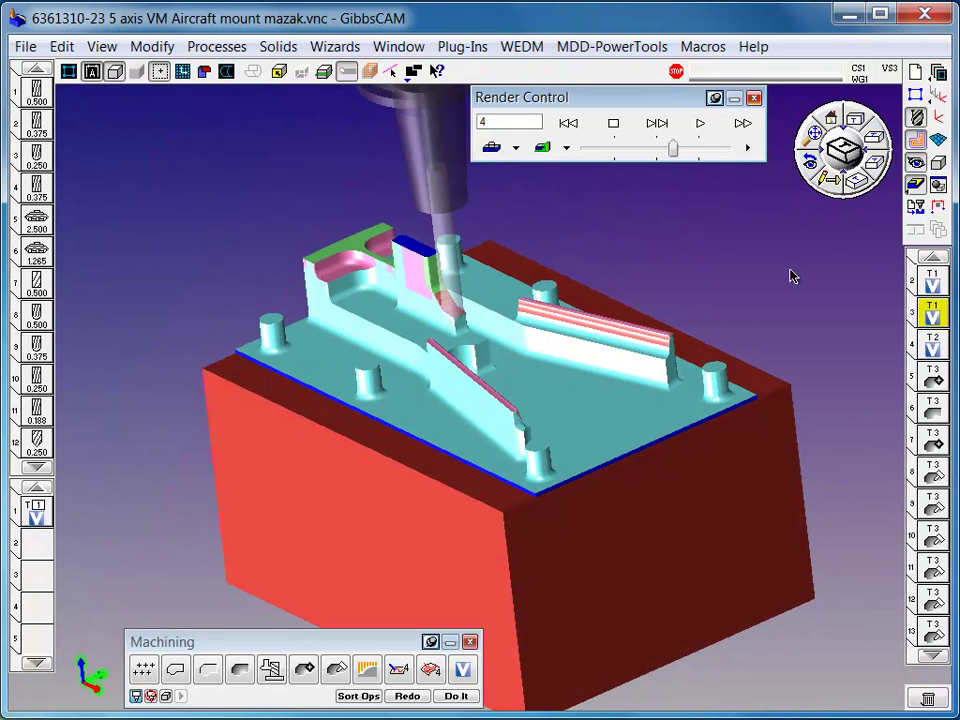
{"action": "left_click", "coordinate": [913, 188]}
{"action": "left_click", "coordinate": [932, 345]}
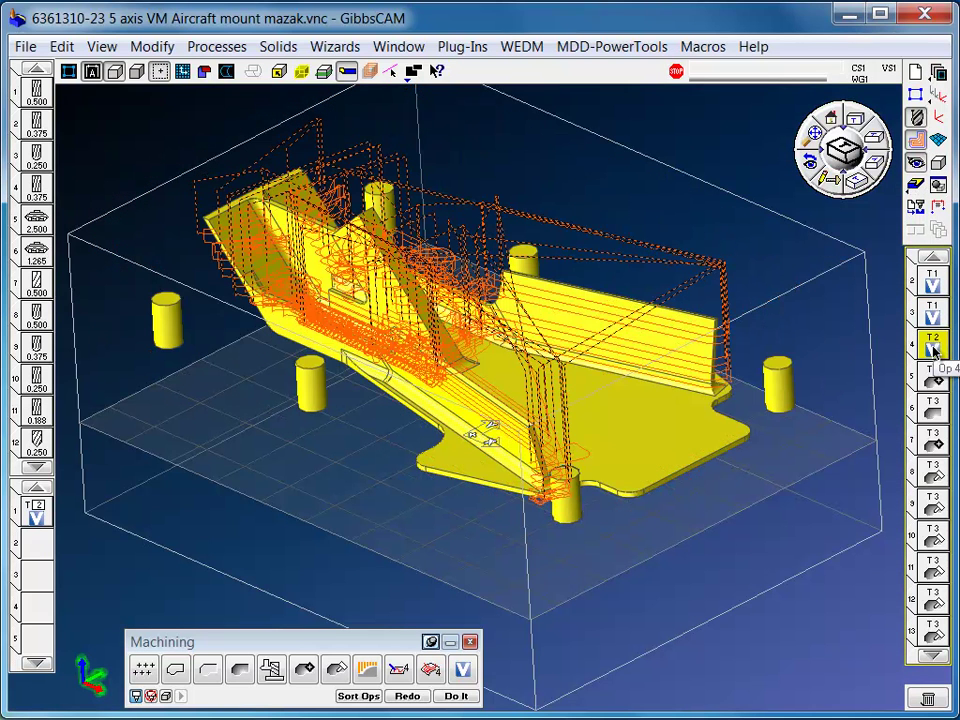
{"action": "double_click", "coordinate": [37, 514]}
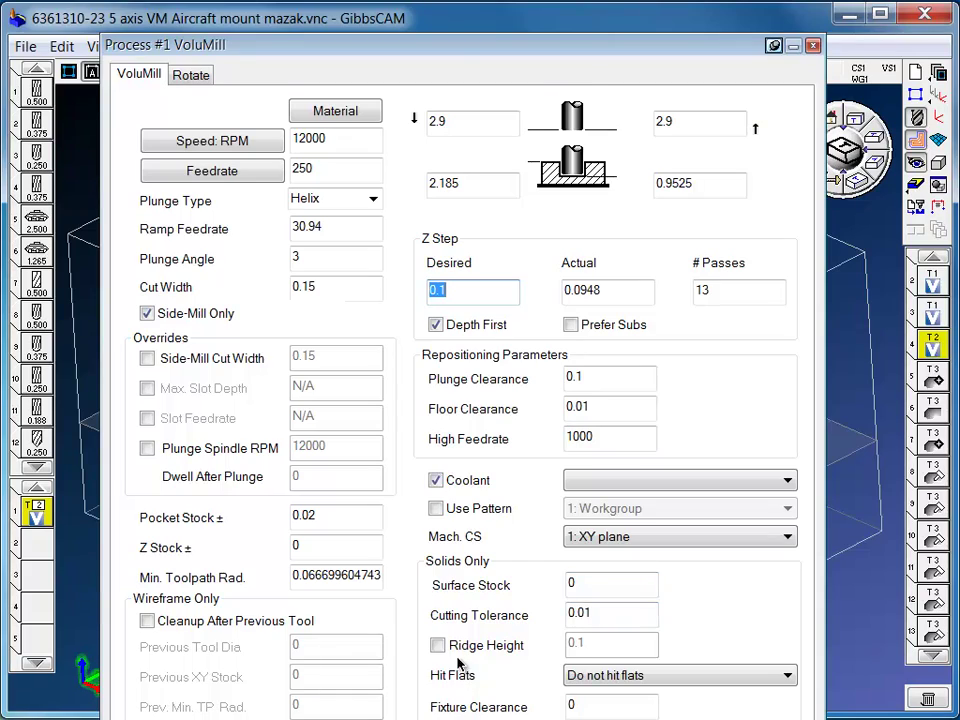
Close the VoluMill settings, return to the cut-part view, and reopen the process settings.
{"action": "left_click", "coordinate": [812, 46]}
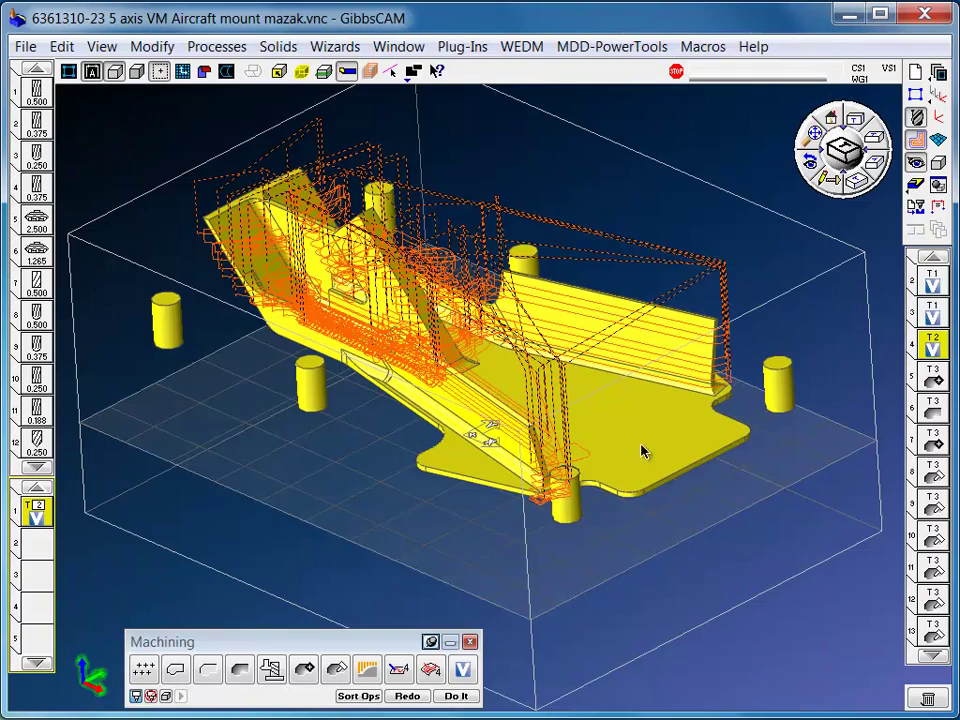
{"action": "middle_click_drag", "start_coordinate": [641, 453], "coordinate": [760, 430]}
{"action": "left_click", "coordinate": [916, 188]}
{"action": "middle_click_drag", "start_coordinate": [512, 332], "coordinate": [647, 399]}
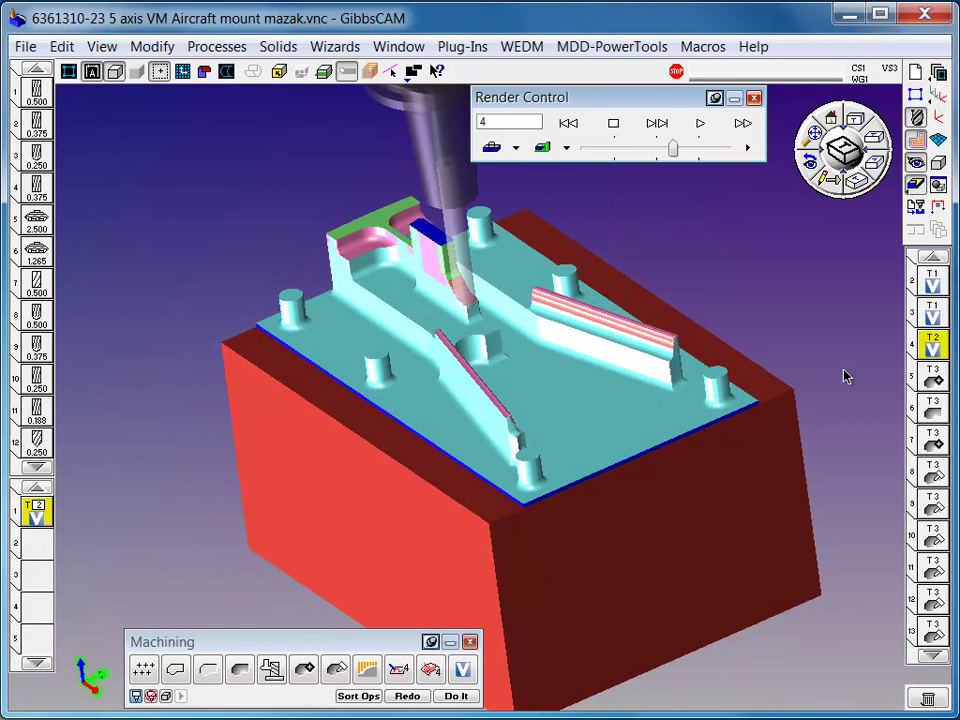
{"action": "scroll", "coordinate": [946, 275], "scroll_direction": "up", "scroll_amount": 1}
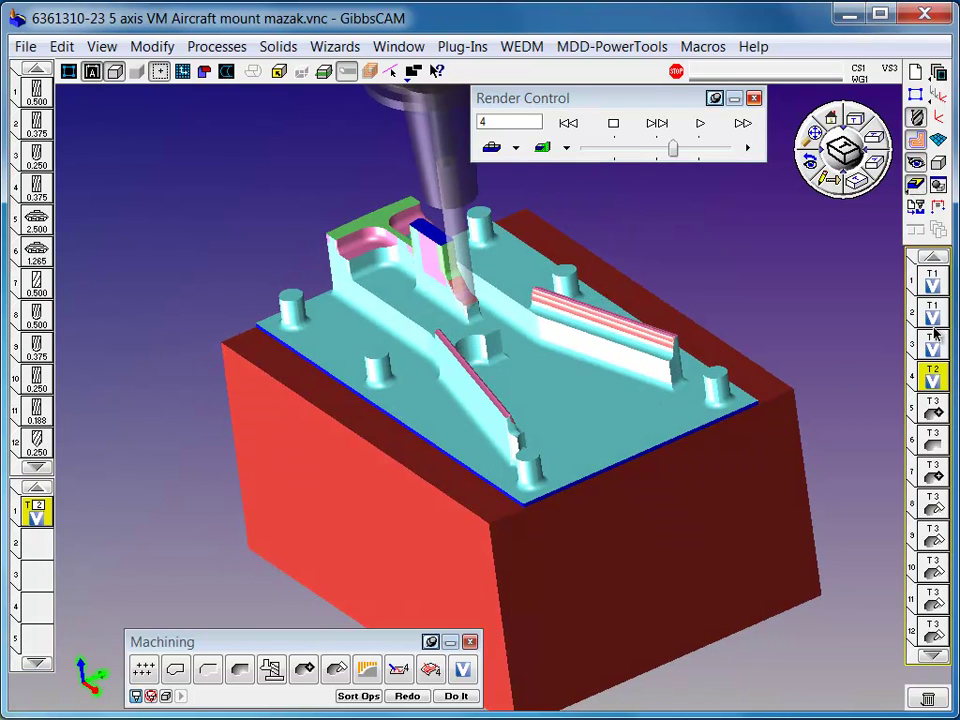
{"action": "double_click", "coordinate": [33, 512]}
Resume the simulation of operation 4's rest roughing and zoom in on the stepped cuts.
{"action": "left_click", "coordinate": [698, 124]}
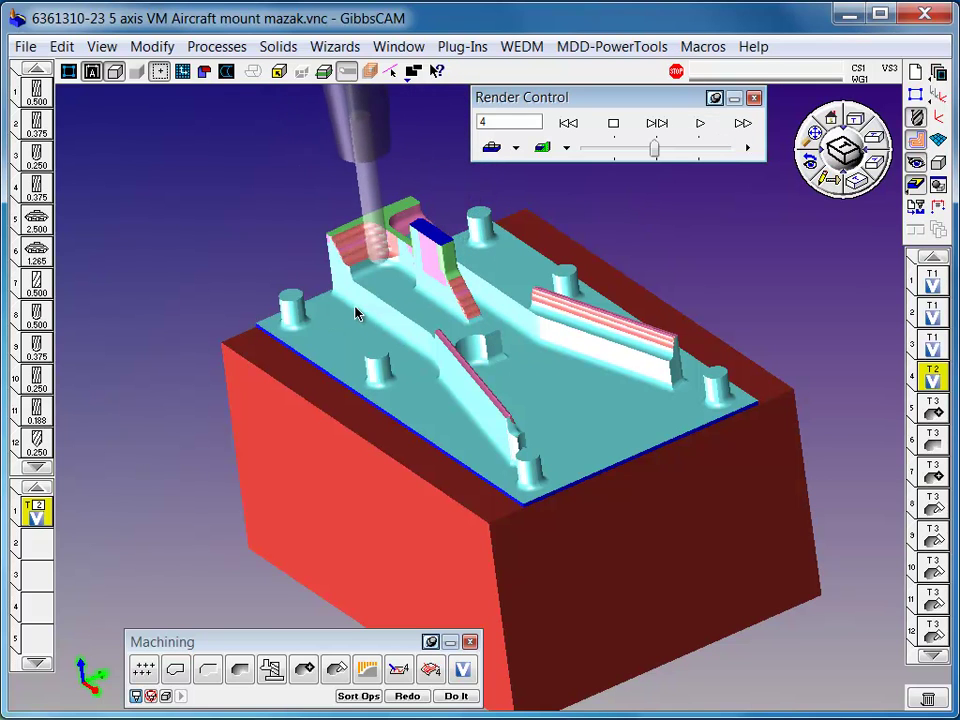
{"action": "middle_click_drag", "start_coordinate": [671, 467], "coordinate": [500, 450]}
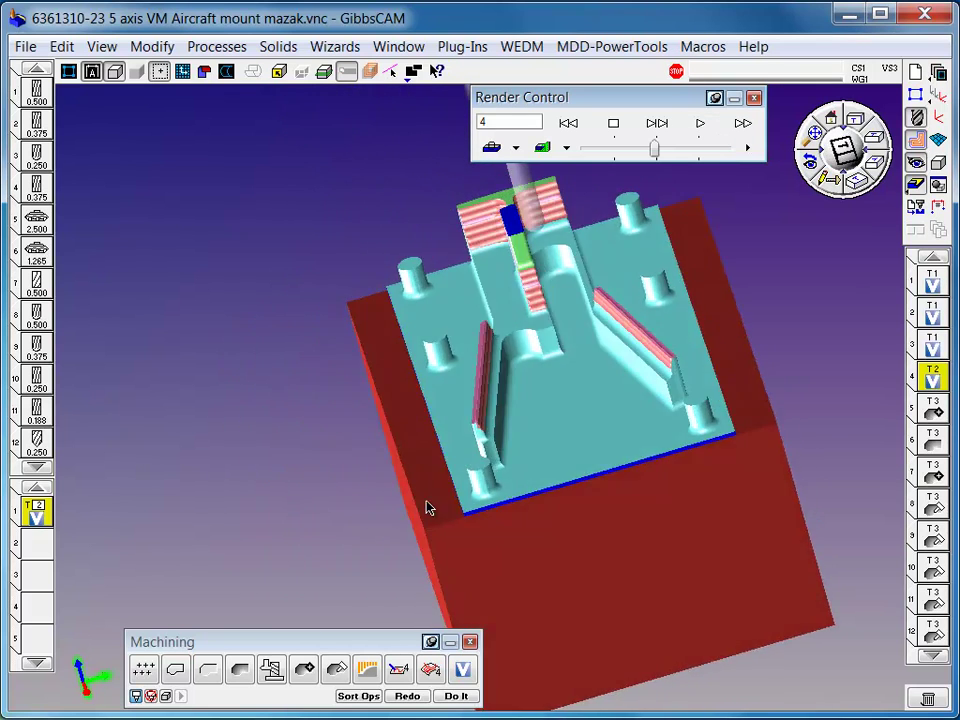
{"action": "left_click_drag", "start_coordinate": [712, 508], "coordinate": [321, 171]}
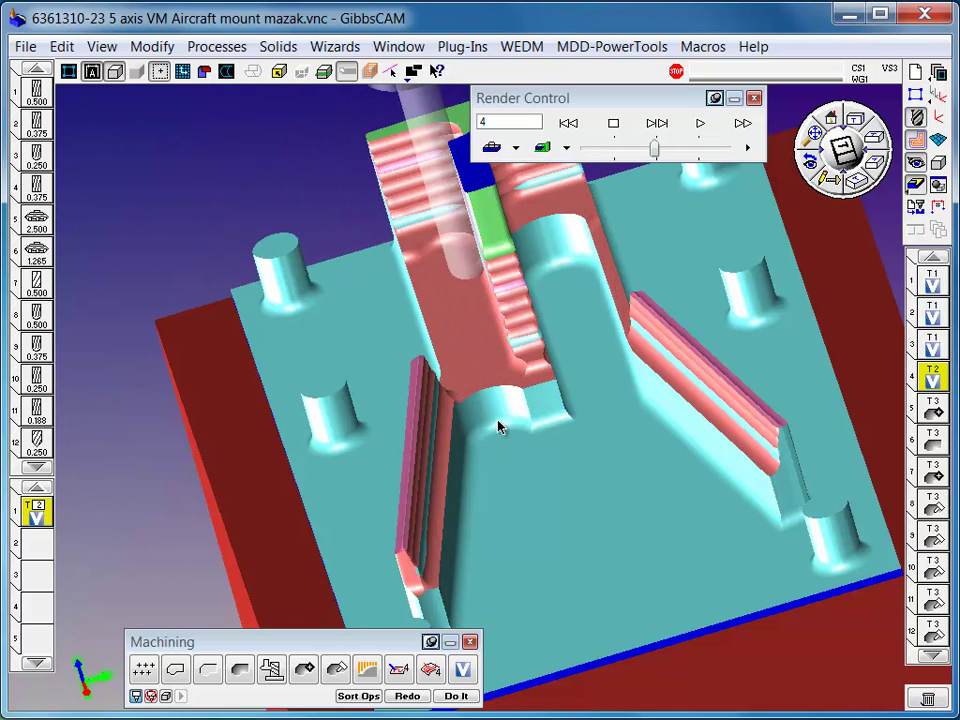
{"action": "middle_click_drag", "start_coordinate": [505, 422], "coordinate": [596, 396]}
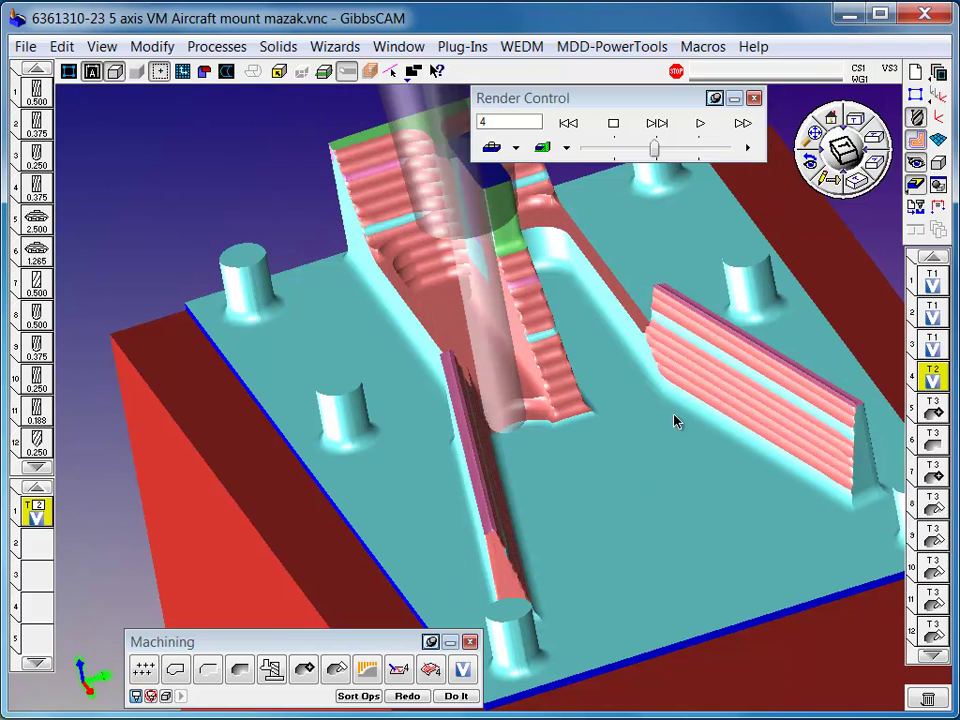
Stop the simulation and briefly review the VoluMill process settings before closing them.
{"action": "left_click", "coordinate": [615, 124]}
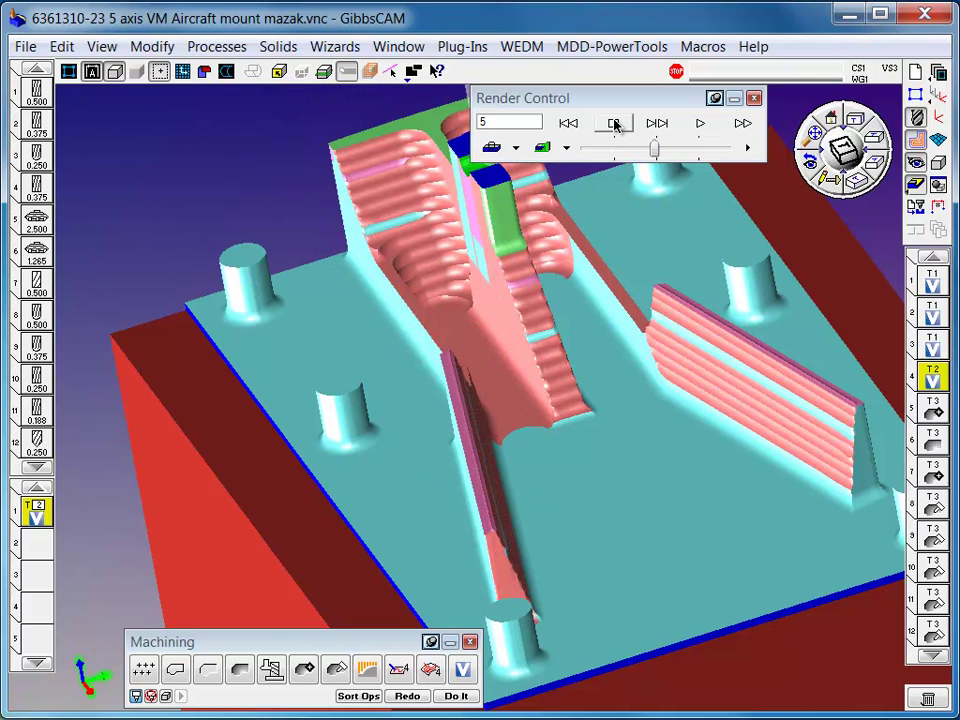
{"action": "scroll", "coordinate": [596, 450], "scroll_direction": "down", "scroll_amount": 3}
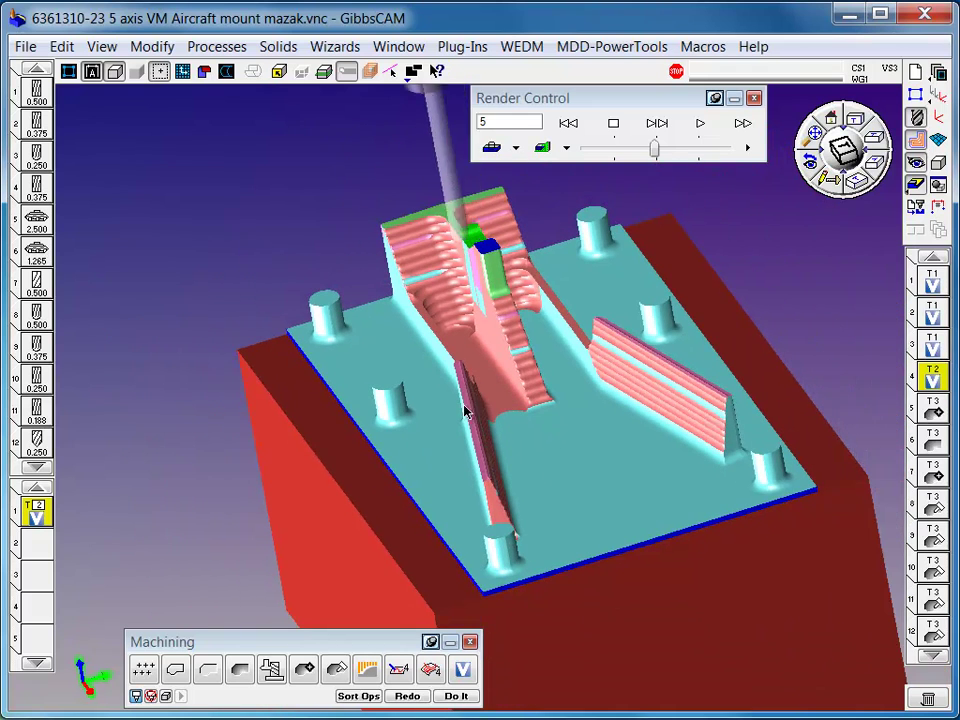
{"action": "double_click", "coordinate": [37, 509]}
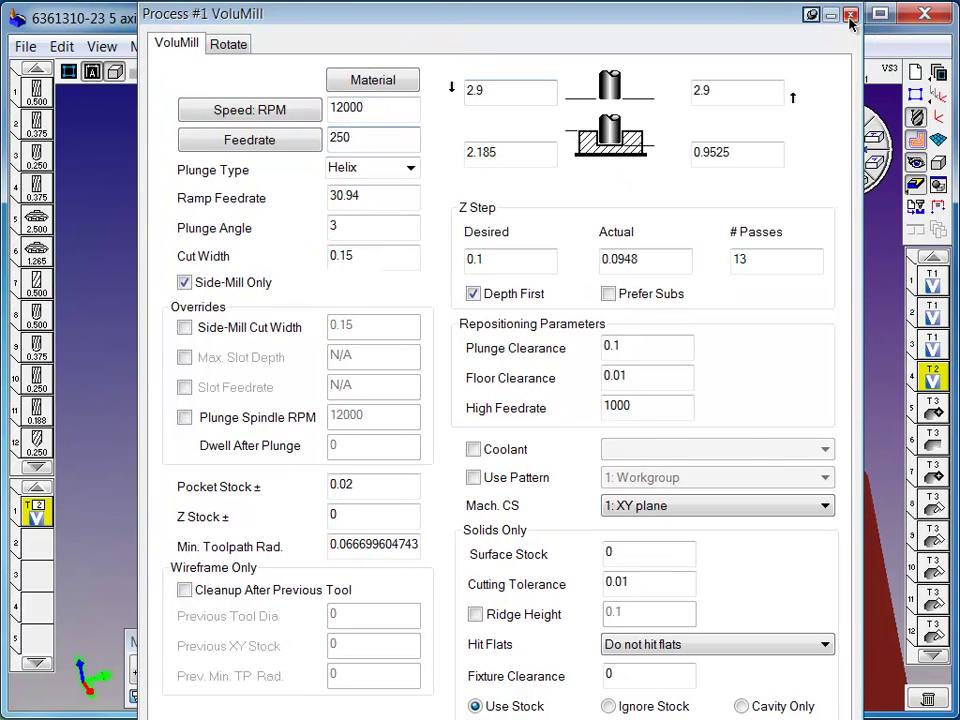
{"action": "left_click", "coordinate": [849, 15]}
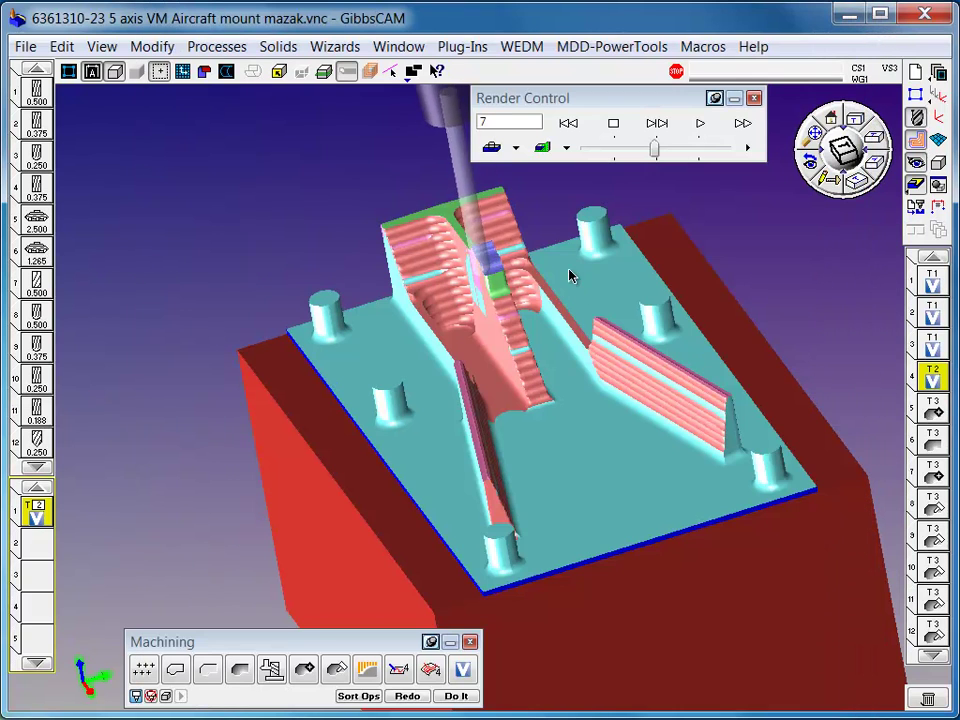
Orbit the part to a side-on view and resume playback through the tilted 5-axis operations.
{"action": "middle_click_drag", "start_coordinate": [548, 296], "coordinate": [671, 468]}
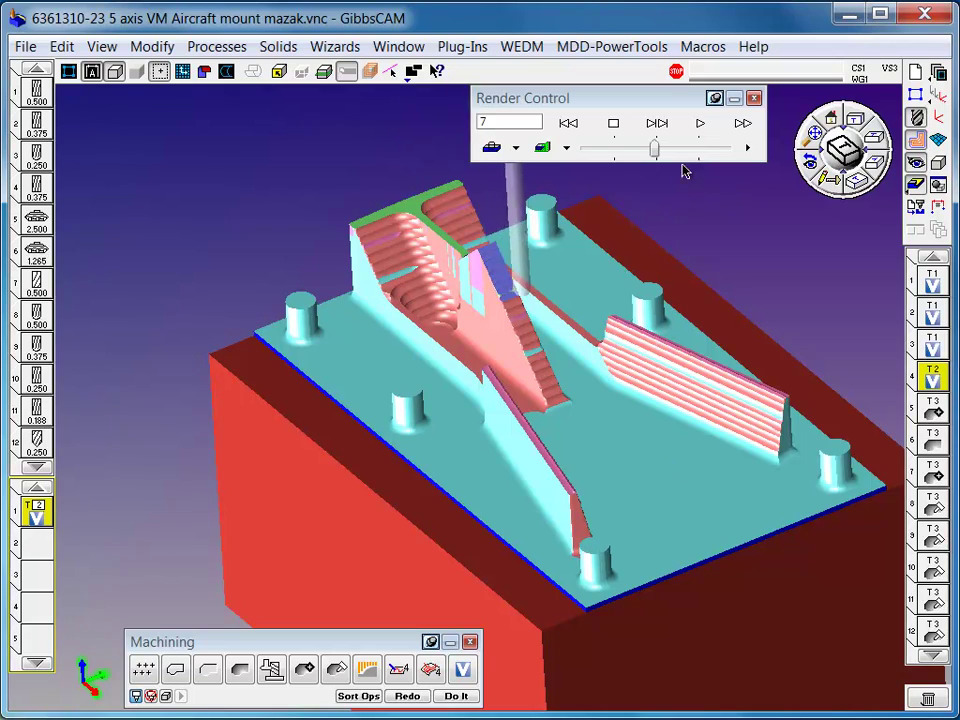
{"action": "middle_click_drag", "start_coordinate": [680, 187], "coordinate": [815, 470]}
{"action": "middle_click_drag", "start_coordinate": [717, 368], "coordinate": [700, 135]}
{"action": "left_click", "coordinate": [699, 123]}
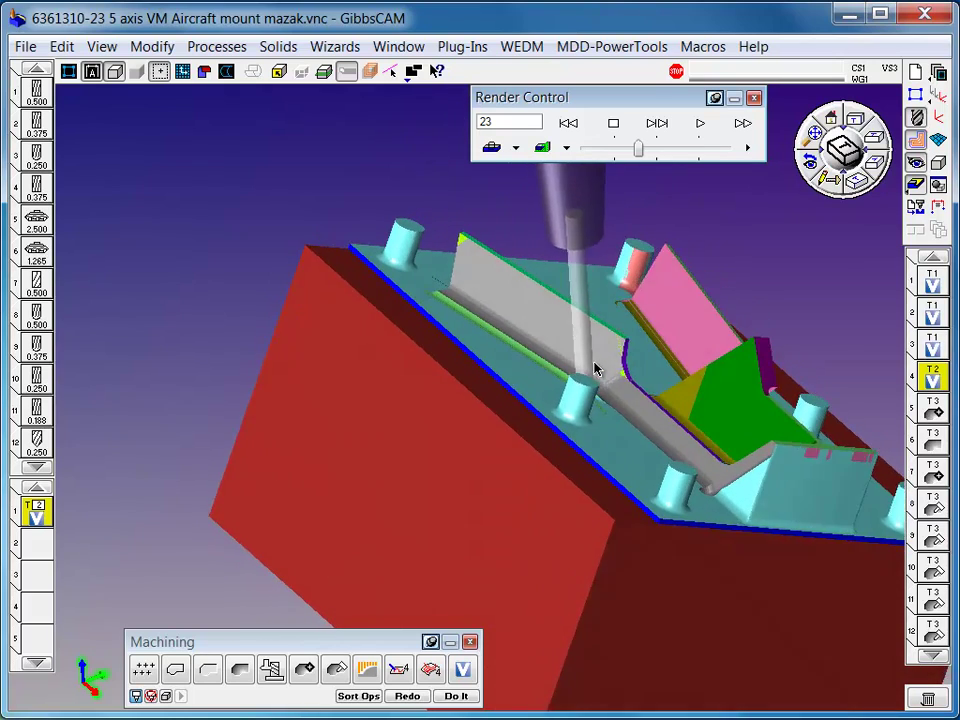
Raise the Render Control playback speed as the simulation continues into operation 24.
{"action": "left_click", "coordinate": [668, 148]}
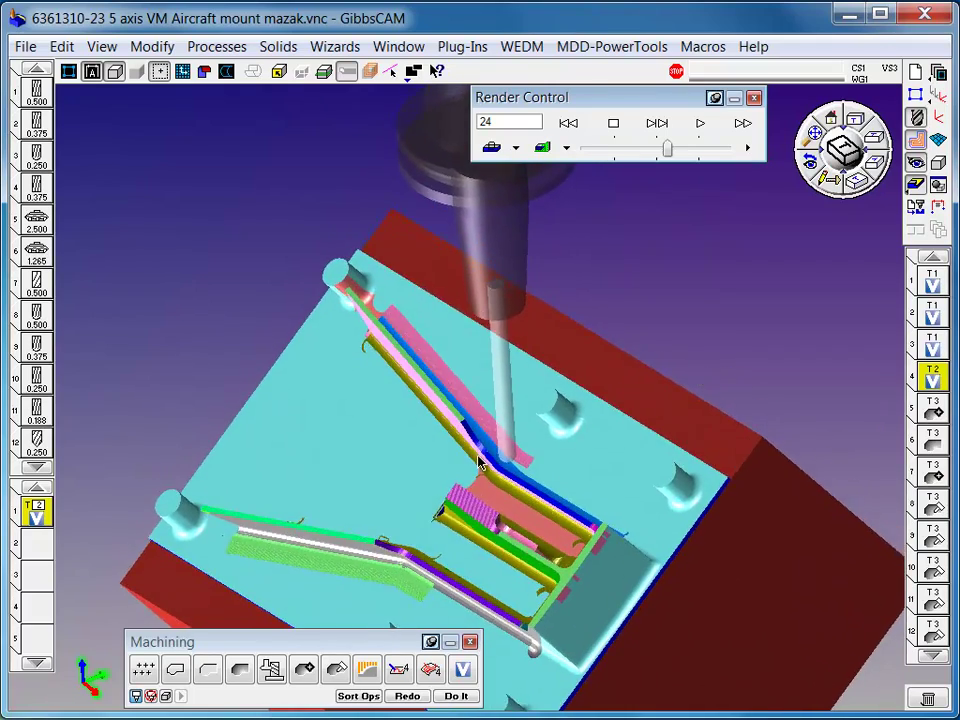
Open the VoluMill process to review its settings: 12000 RPM, 0.15 cut width, 13 passes.
{"action": "double_click", "coordinate": [38, 508]}
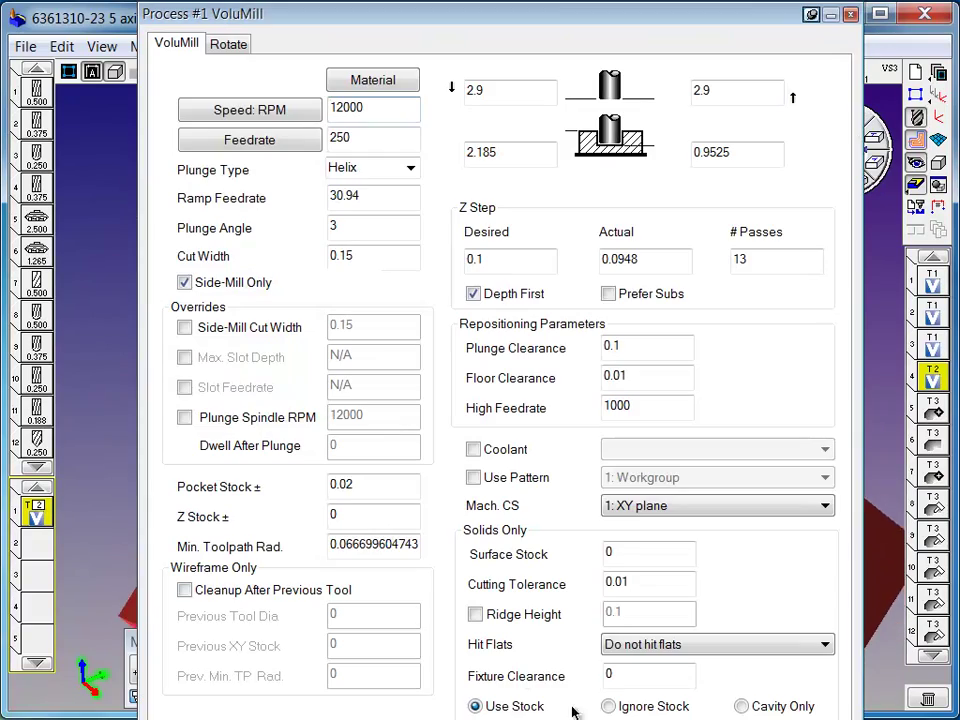